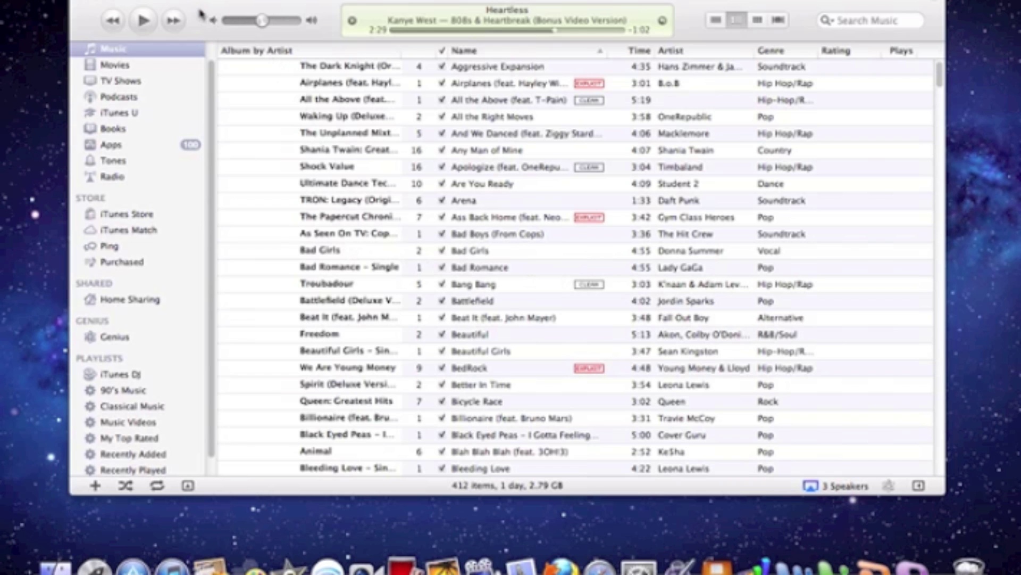
Step: Display only the duplicate songs in the music library
click(104, 0)
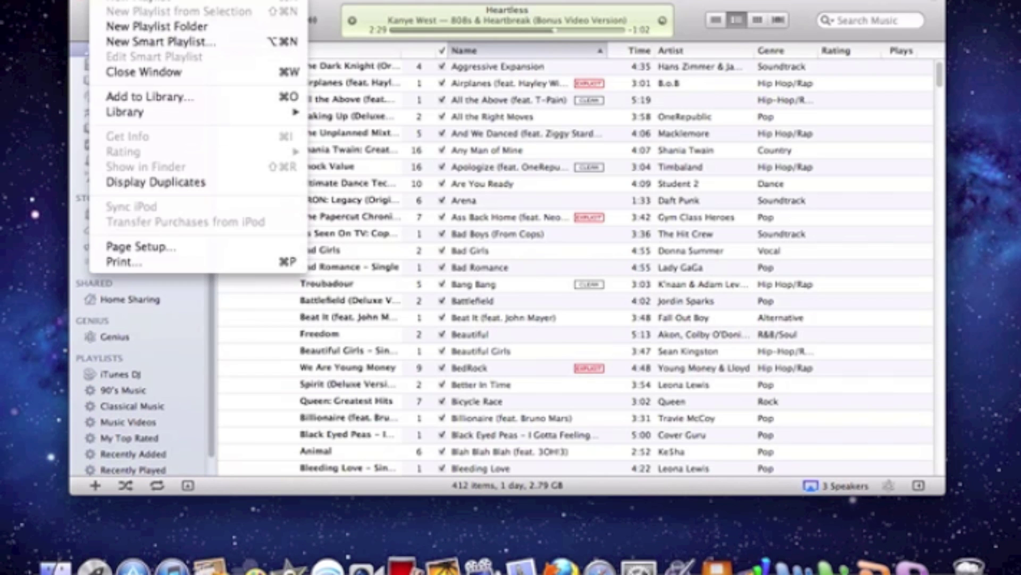
click(112, 187)
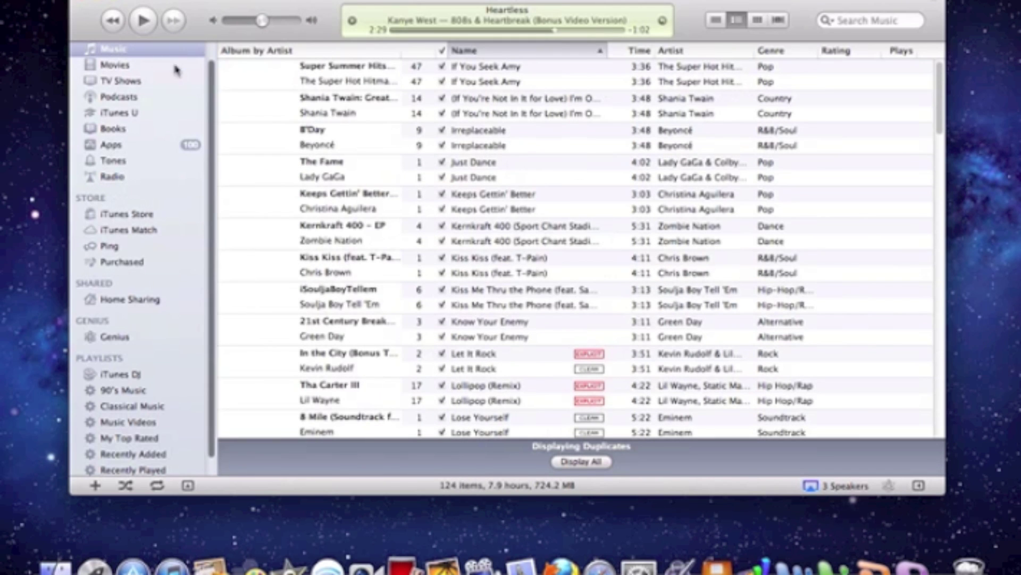
scroll(168, 67, up, 1)
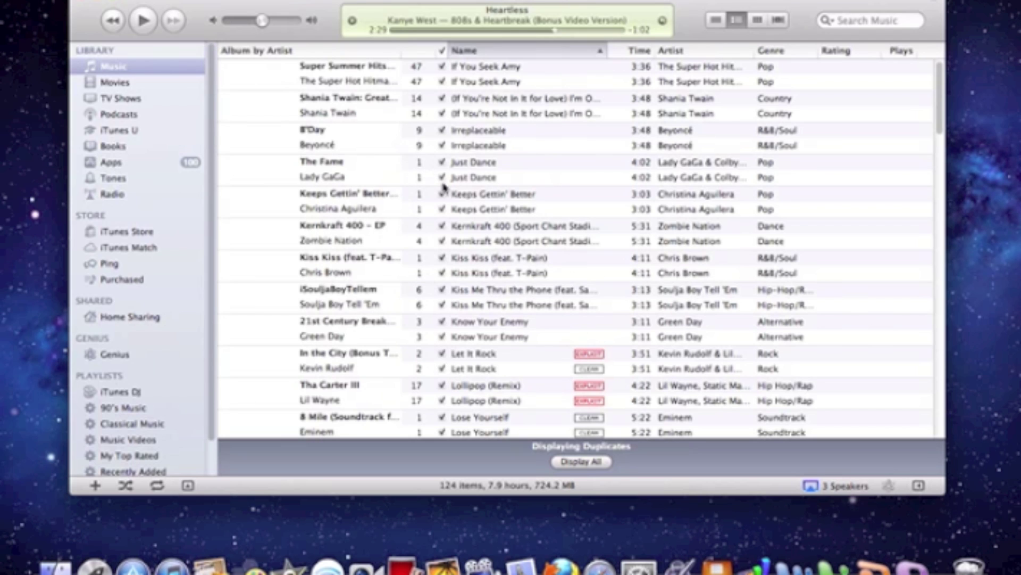
Step: Switch the music library back to showing all songs and return it to the duplicates display
click(104, 0)
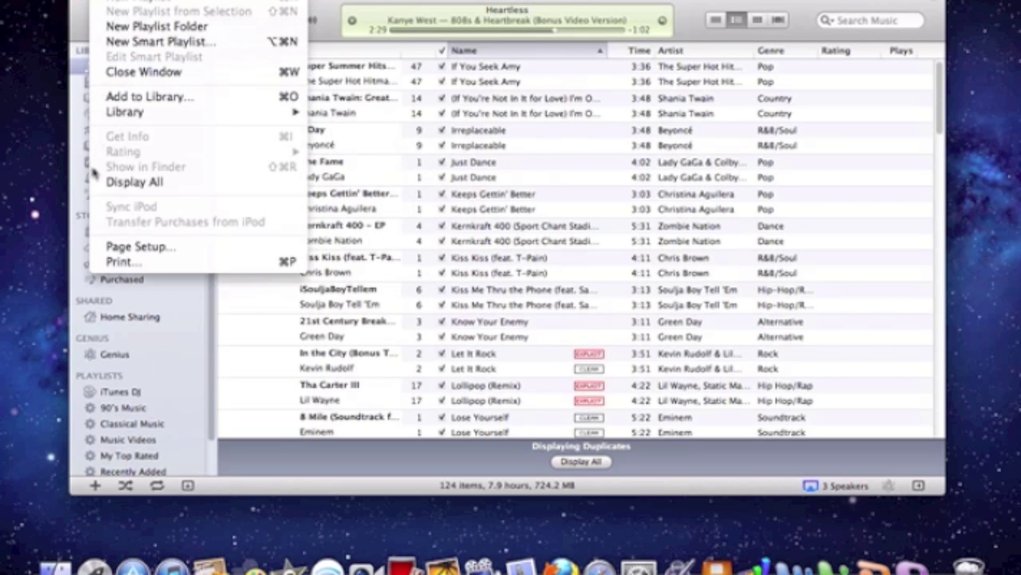
click(106, 182)
scroll(644, 280, down, 10)
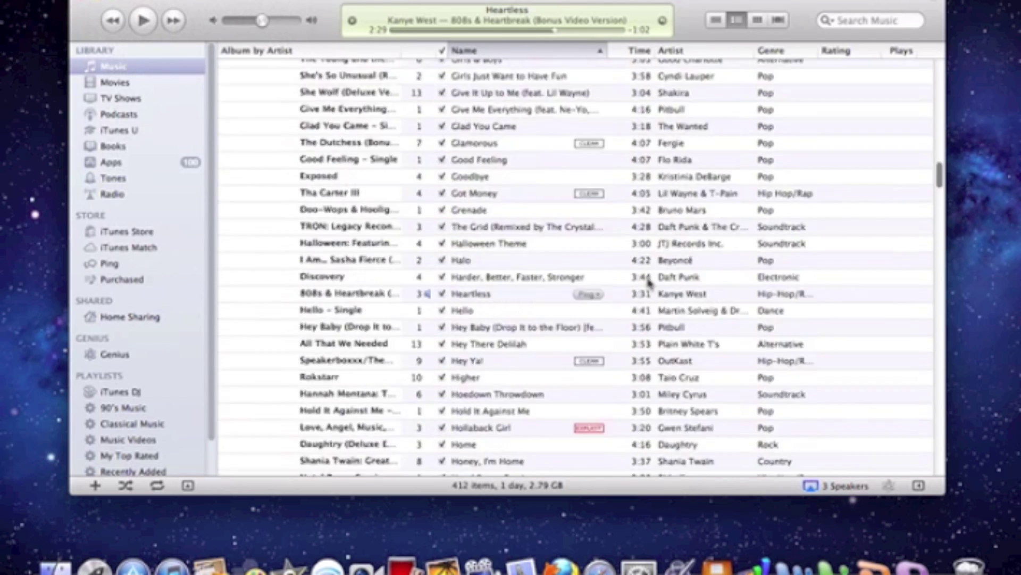
scroll(643, 279, up, 10)
click(136, 0)
mouse_move(104, 0)
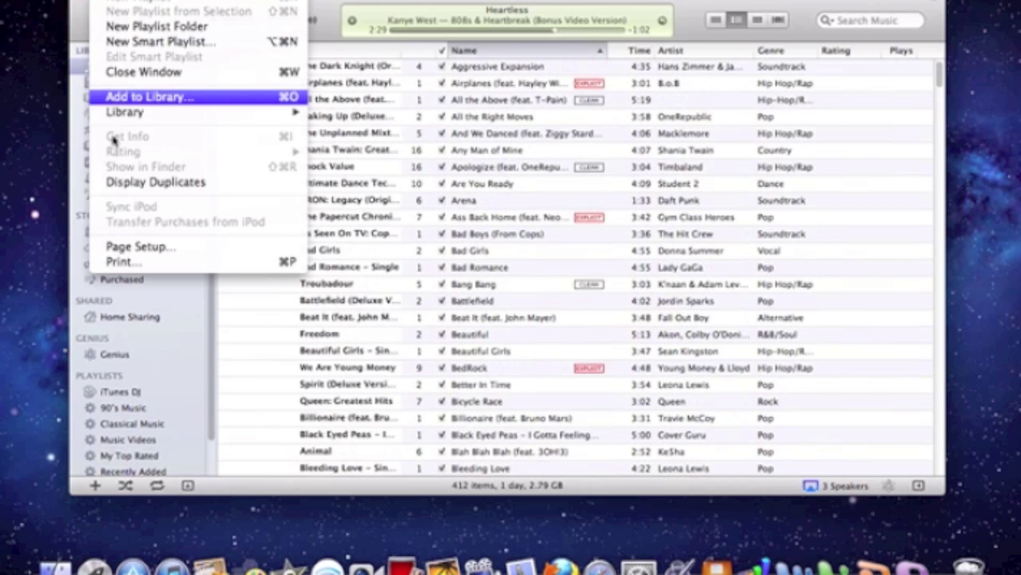
click(124, 182)
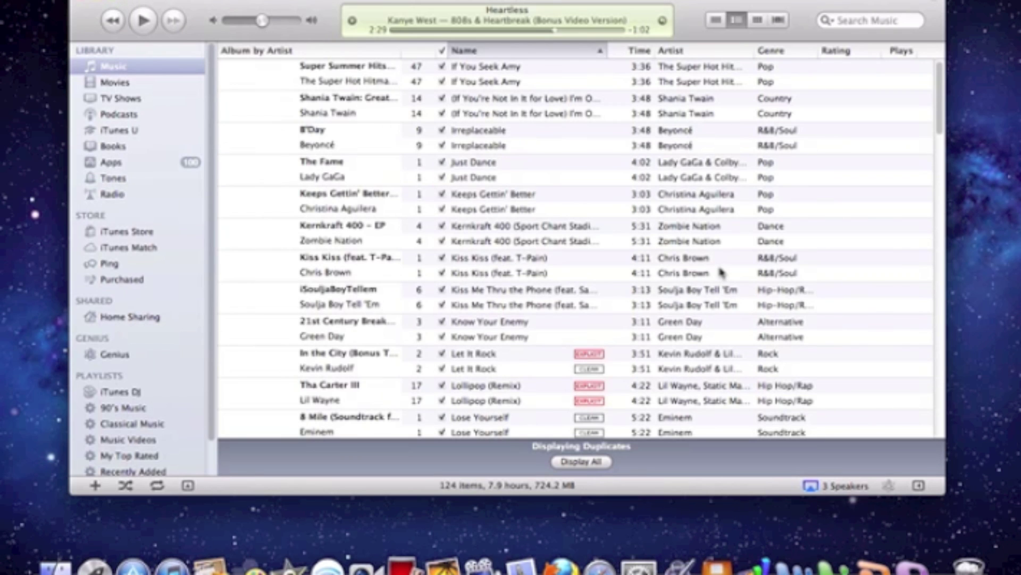
Step: Select all the duplicate songs, look through the whole list, and clear the selection
key(super+a)
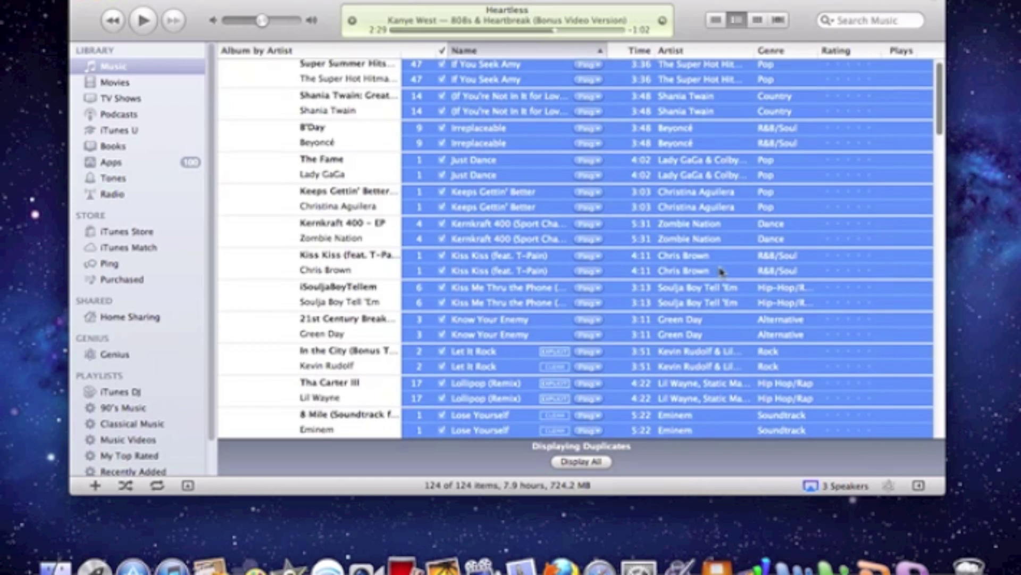
scroll(722, 271, down, 10)
scroll(722, 272, down, 10)
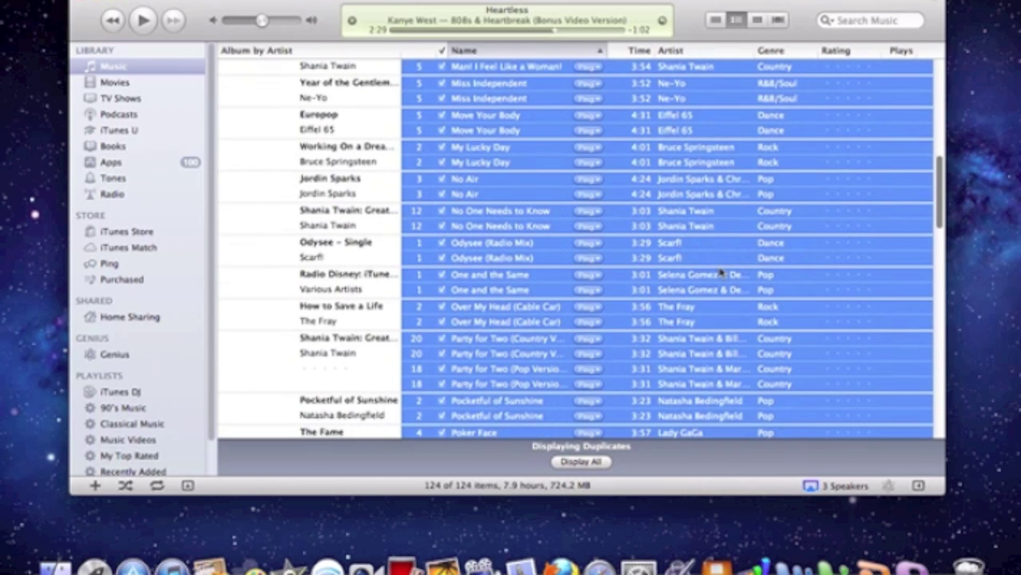
scroll(721, 272, down, 10)
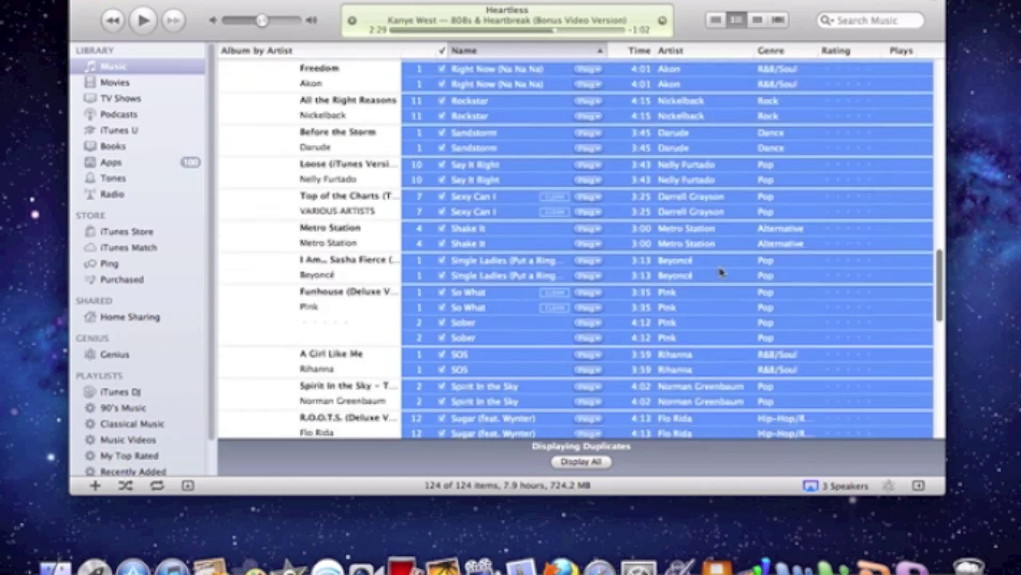
scroll(721, 271, down, 10)
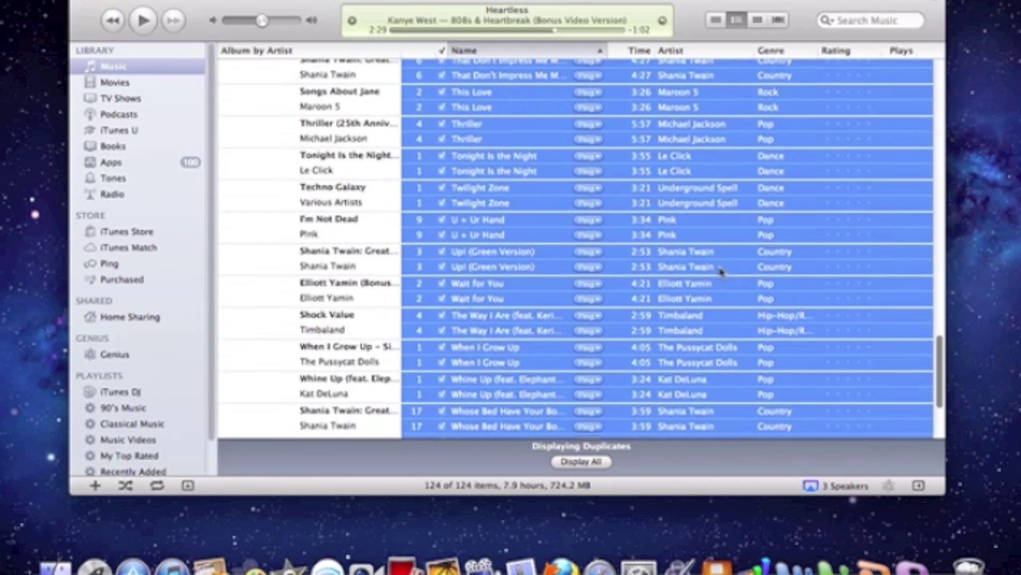
scroll(721, 272, up, 15)
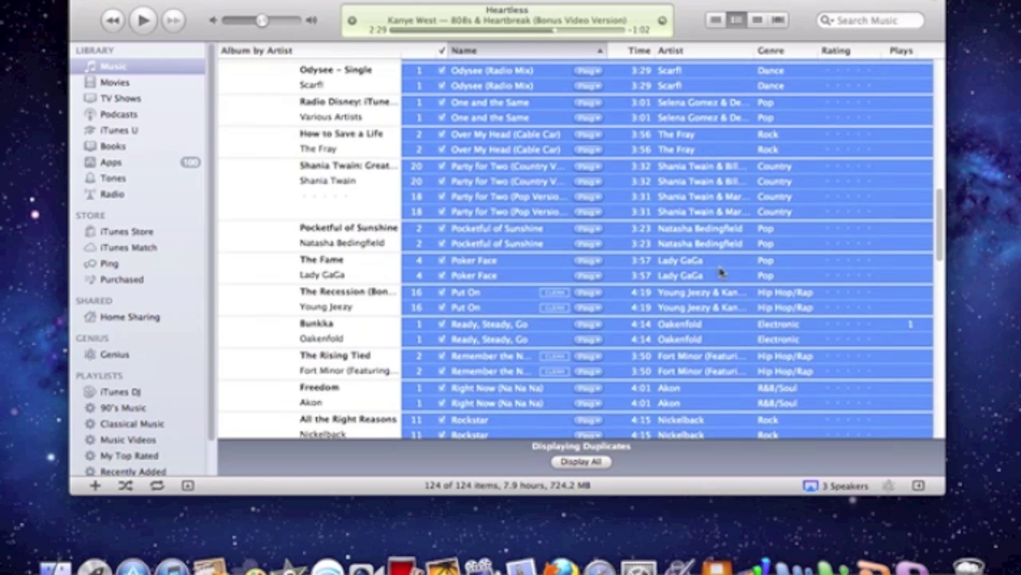
scroll(721, 272, up, 12)
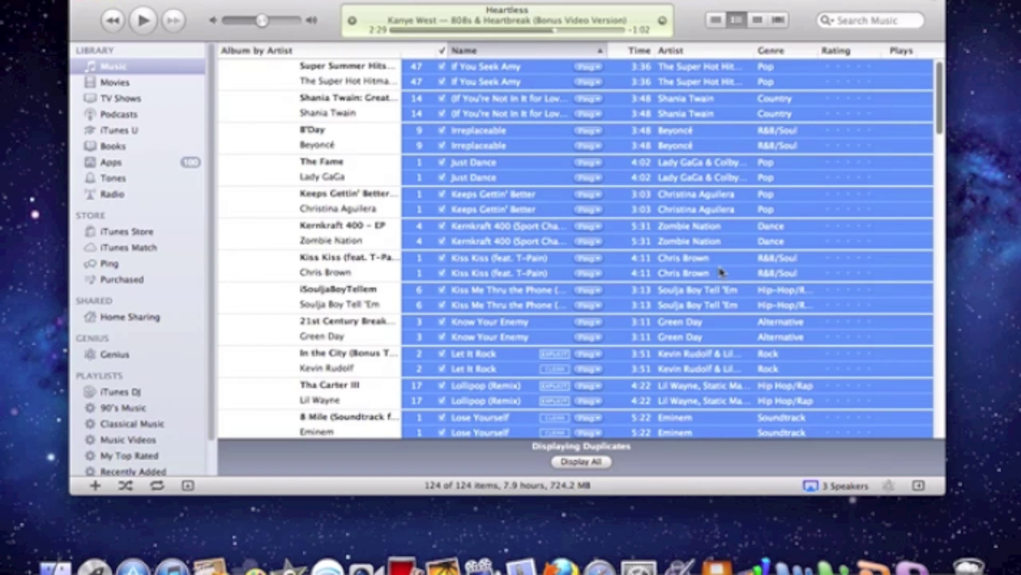
scroll(722, 272, down, 5)
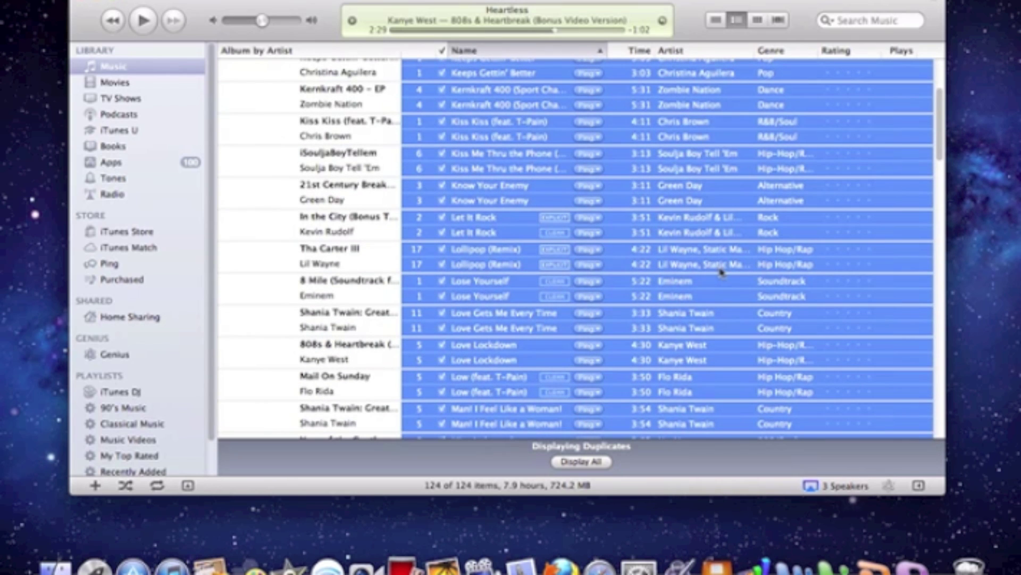
click(386, 229)
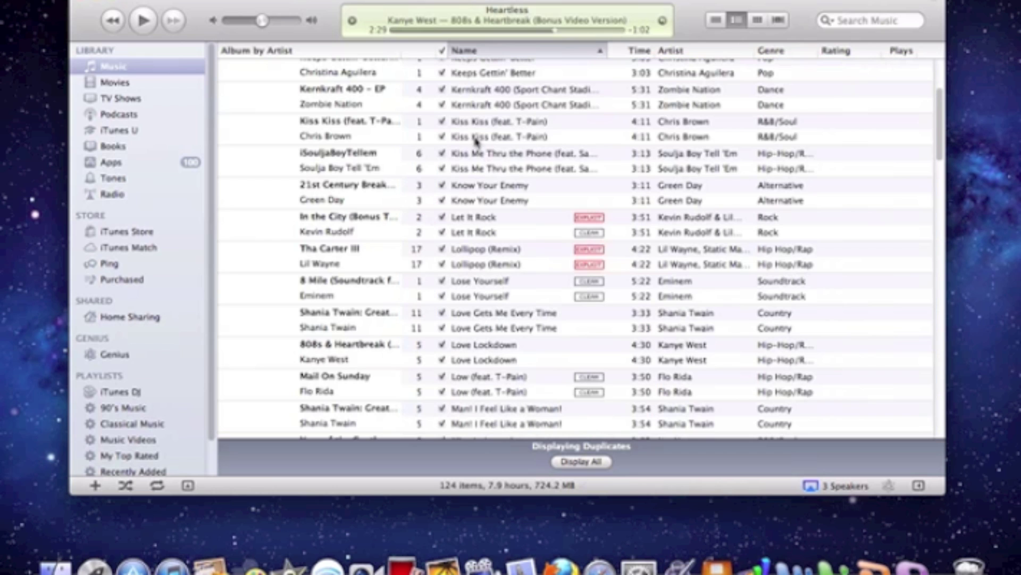
scroll(475, 139, up, 5)
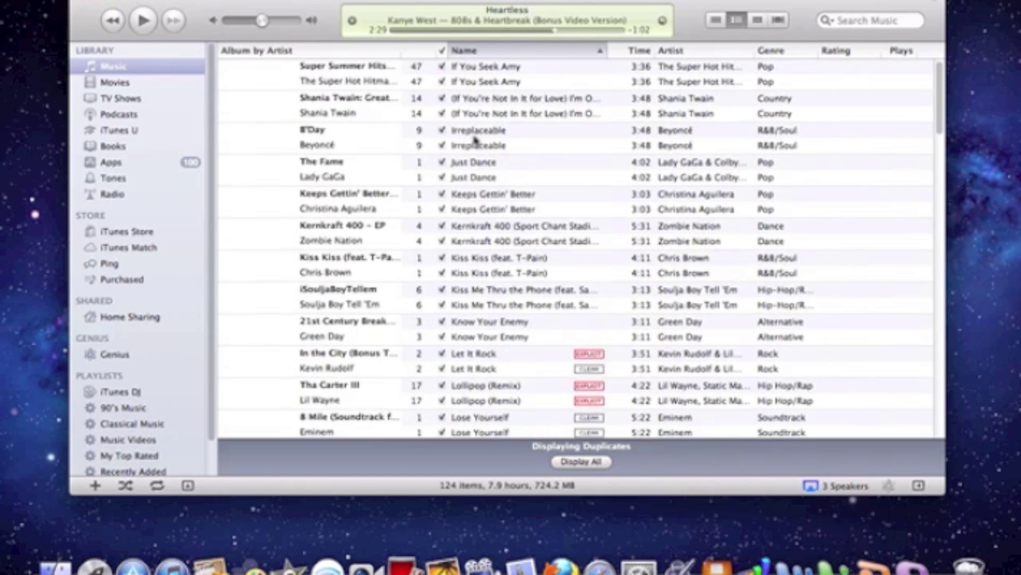
Step: Delete the first copy of "If You Seek Amy" from the duplicates and move its file to the Trash
click(498, 67)
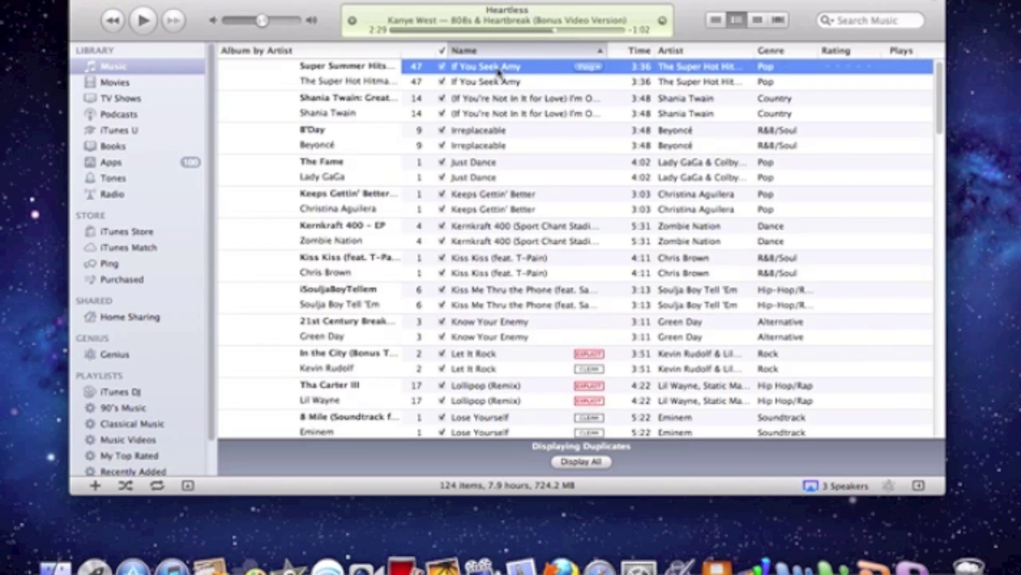
right_click(498, 72)
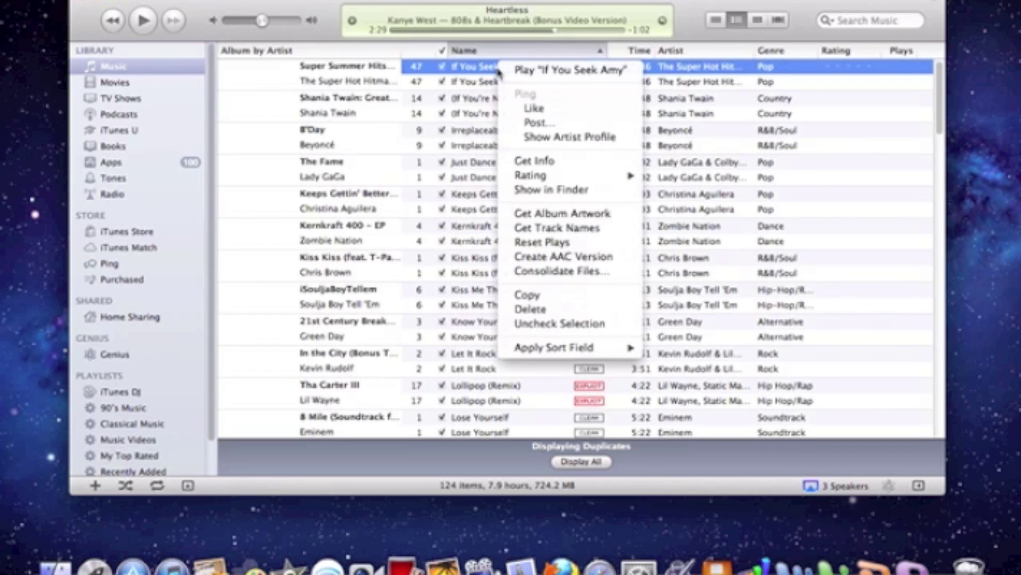
click(486, 71)
right_click(484, 71)
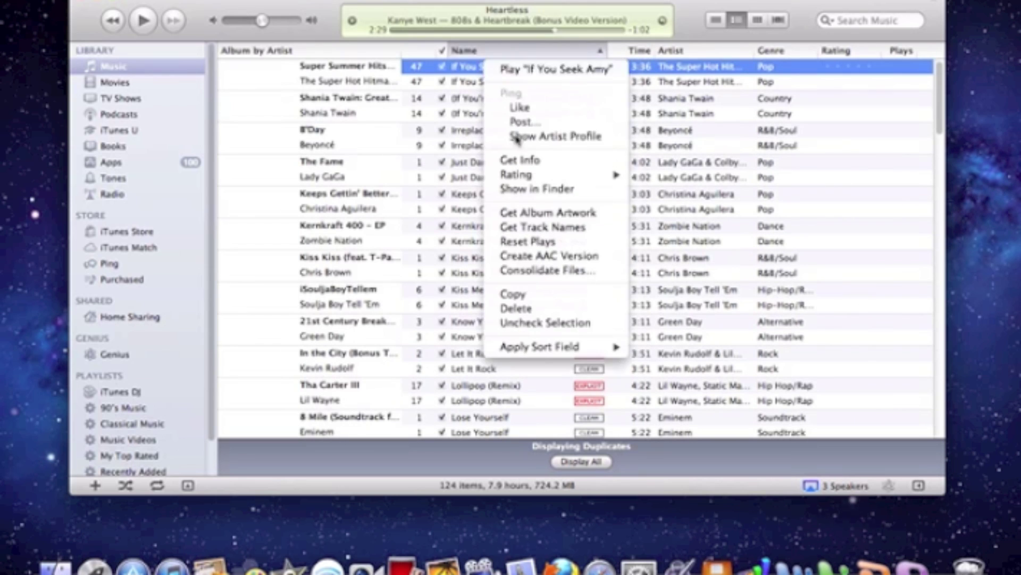
click(519, 309)
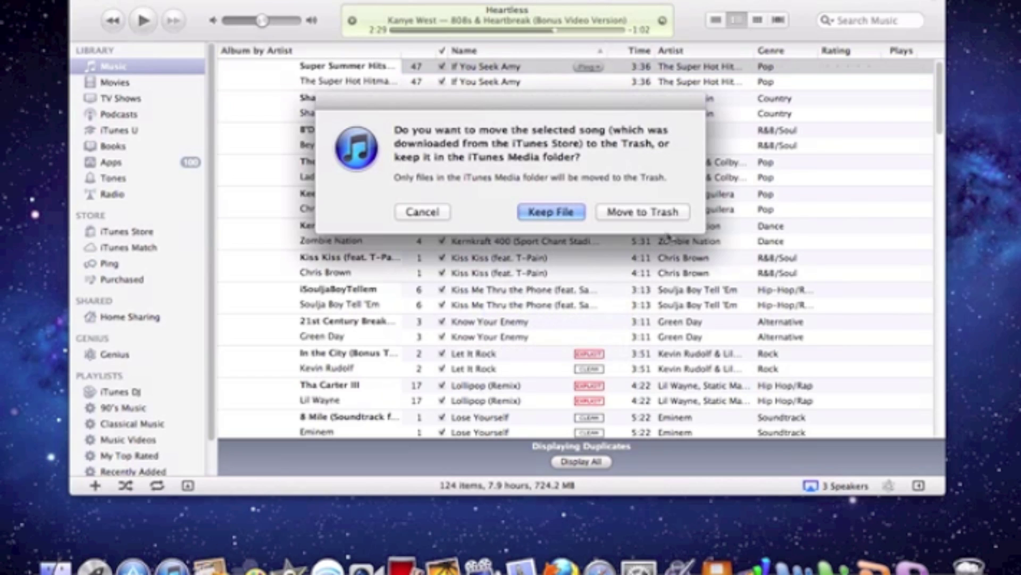
click(617, 212)
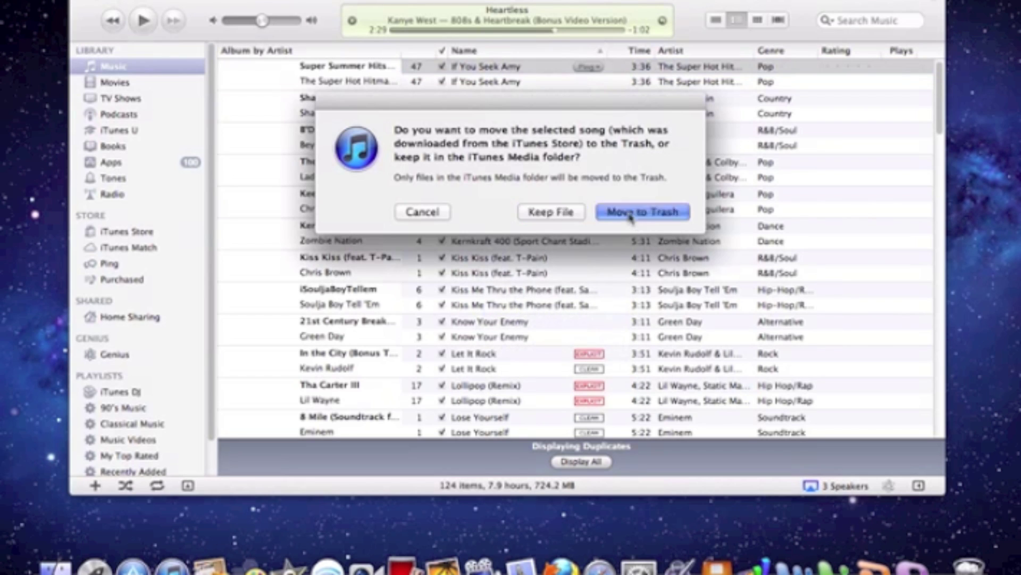
Step: Select the first copies of "Kernkraft 400", "Kiss Kiss" and "Kiss Me Thru the Phone" one at a time
scroll(635, 132, down, 3)
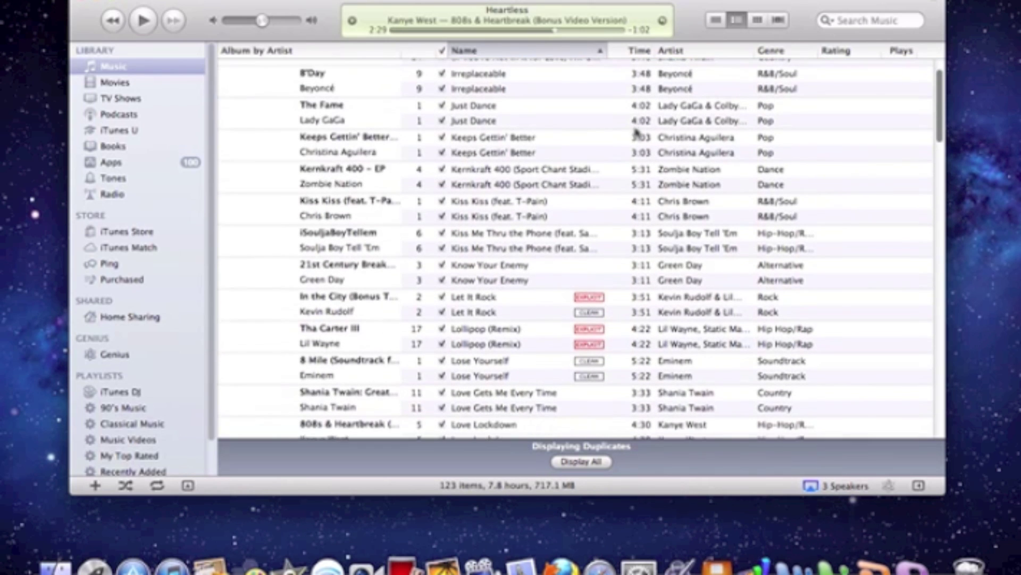
click(514, 167)
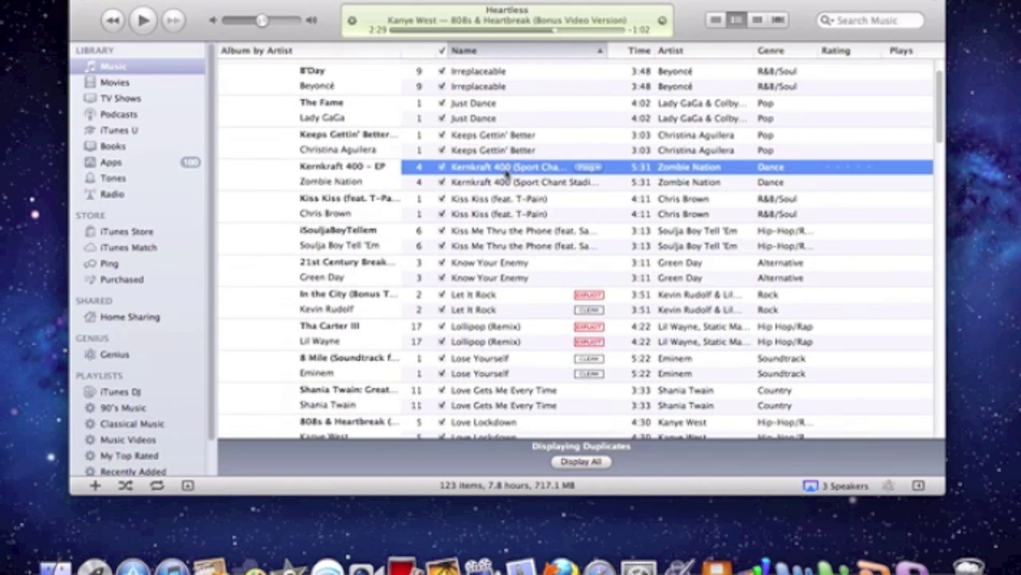
click(492, 198)
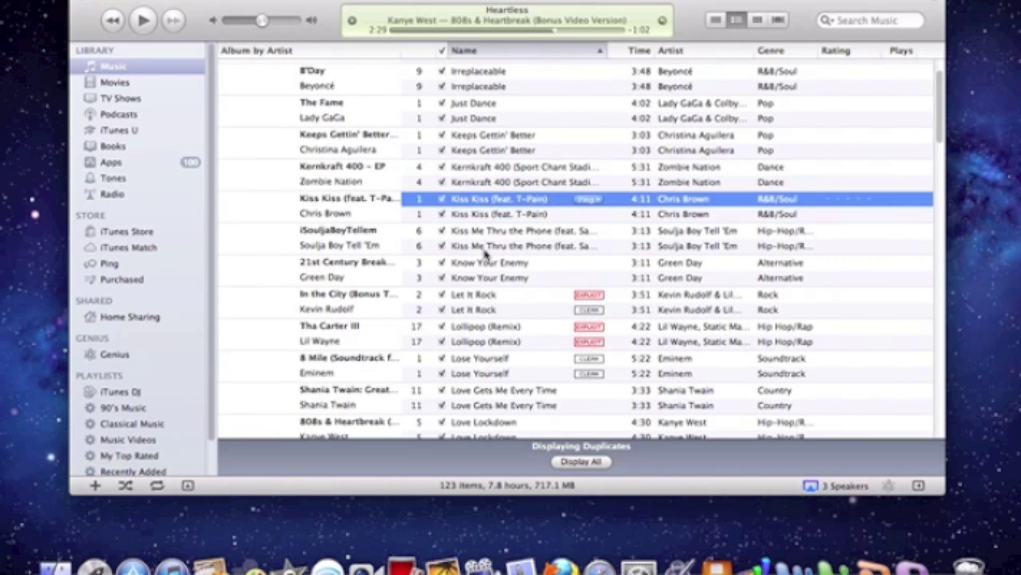
click(485, 234)
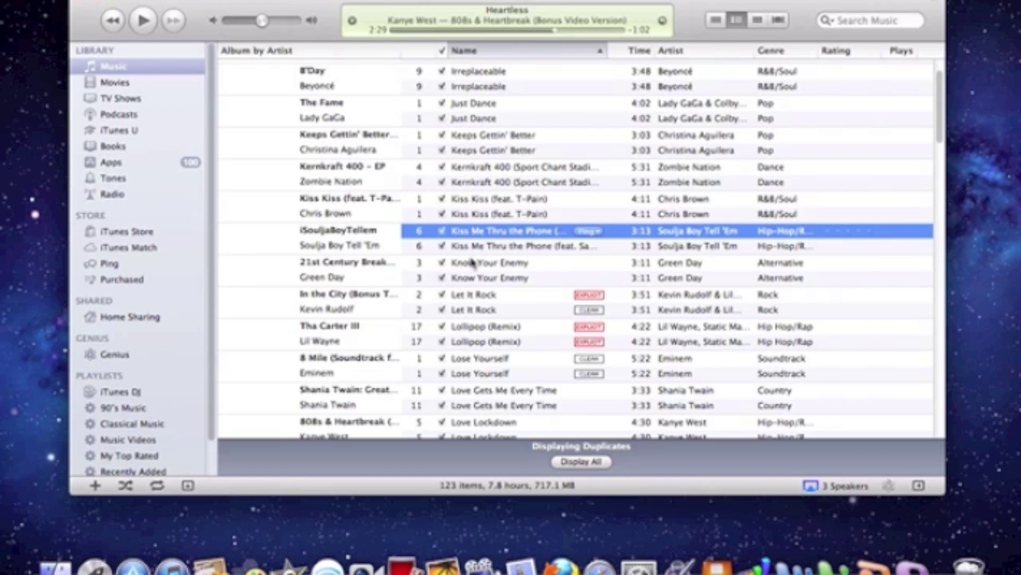
Step: Select every song in the remaining duplicates list, review the list, and deselect everything
key(super+a)
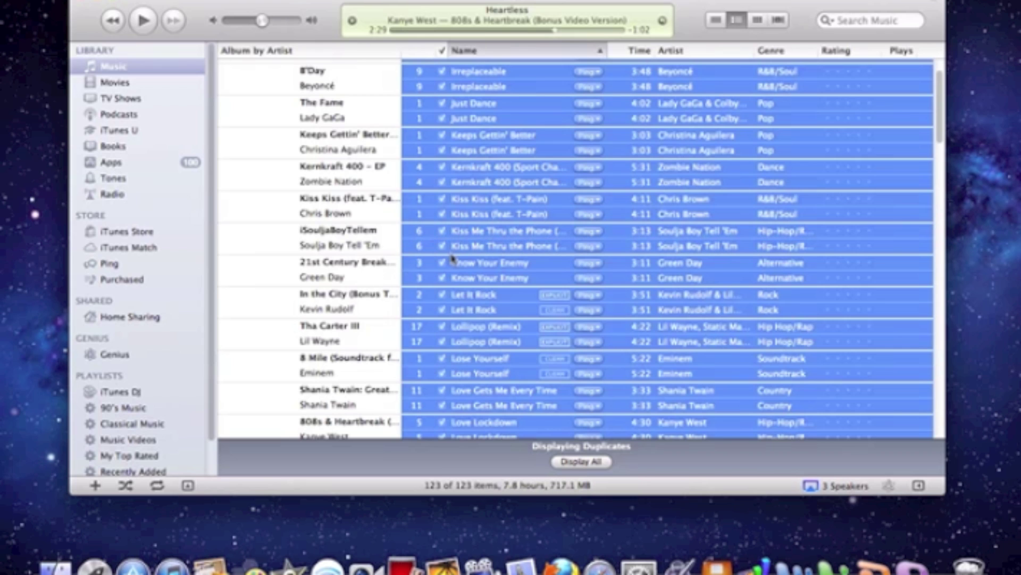
scroll(532, 220, down, 10)
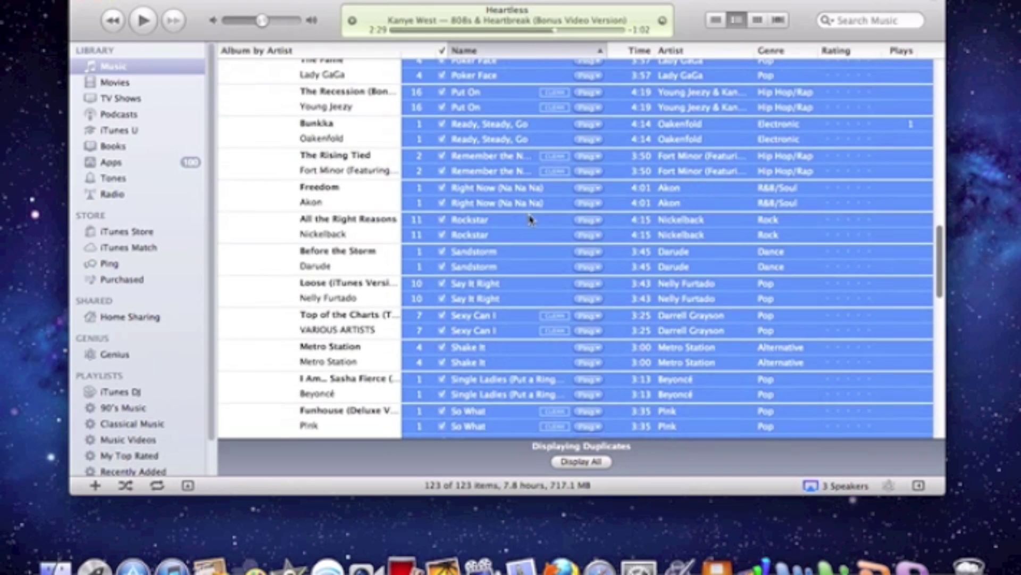
scroll(531, 219, up, 12)
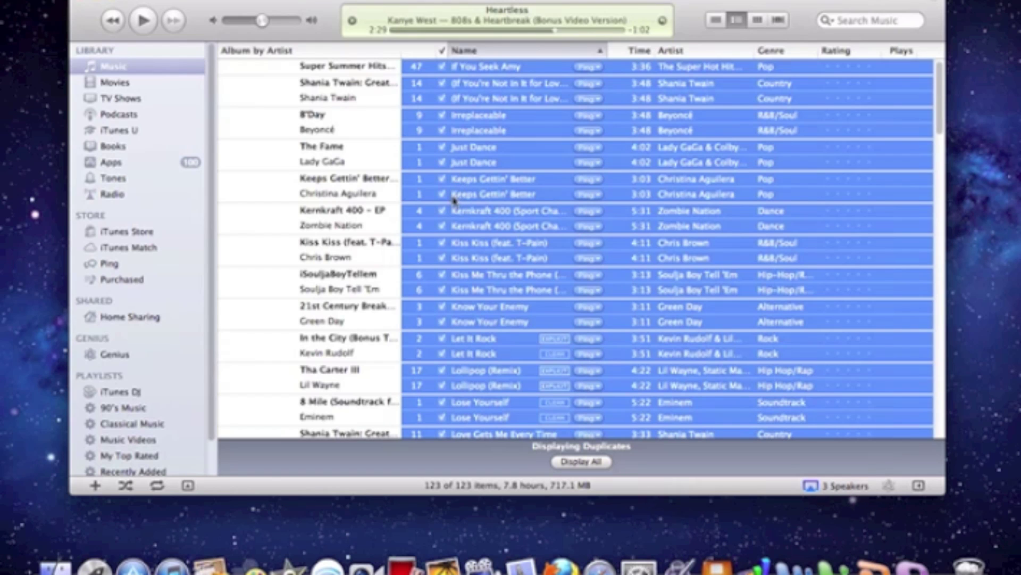
scroll(453, 200, down, 15)
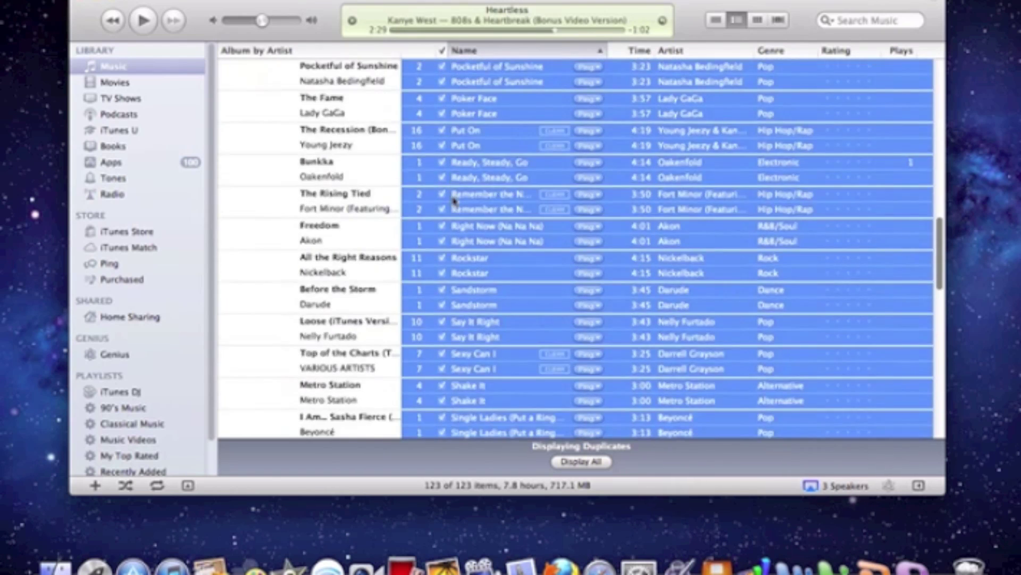
scroll(454, 199, down, 3)
click(364, 223)
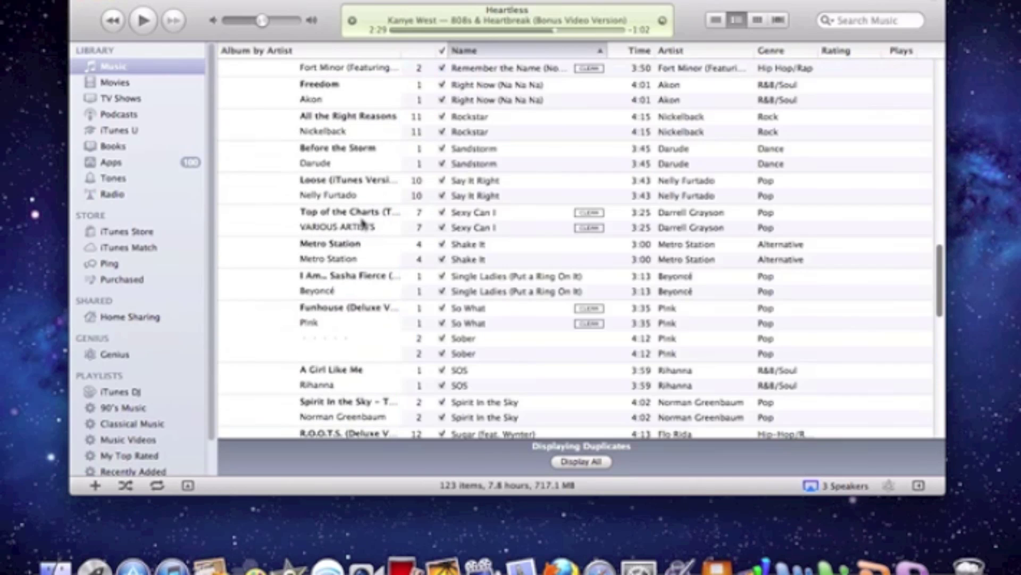
scroll(362, 224, up, 20)
scroll(363, 224, up, 1)
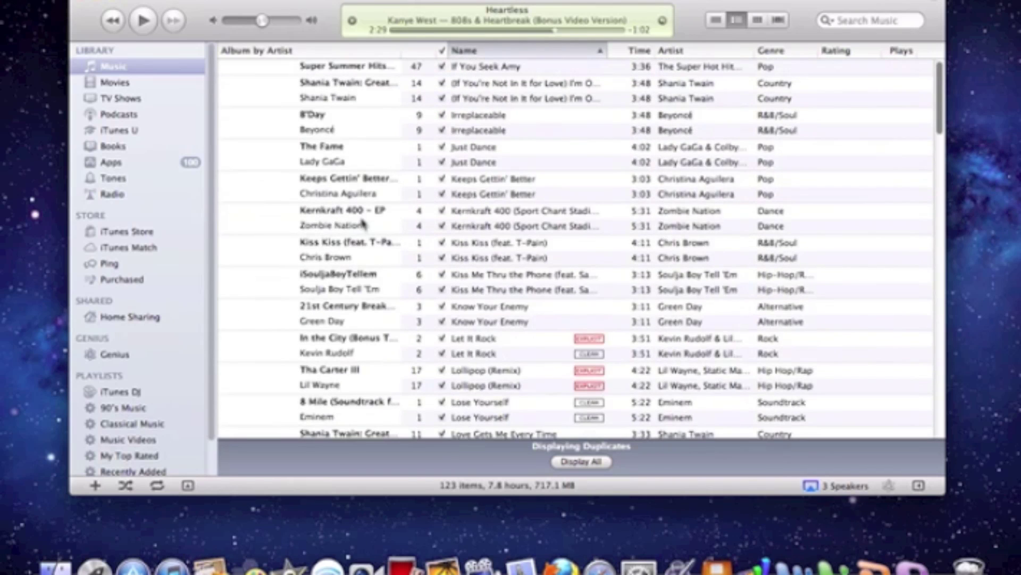
Step: Delete the first copy of "(If You're Not In It for Love) I'm Outta Here!" and move its file to the Trash
click(571, 84)
right_click(571, 86)
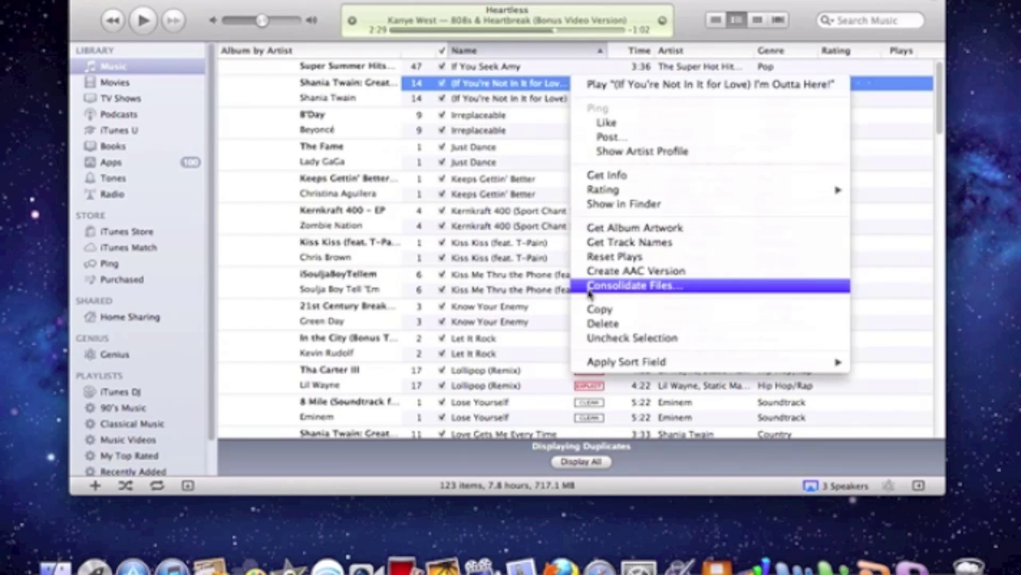
click(586, 328)
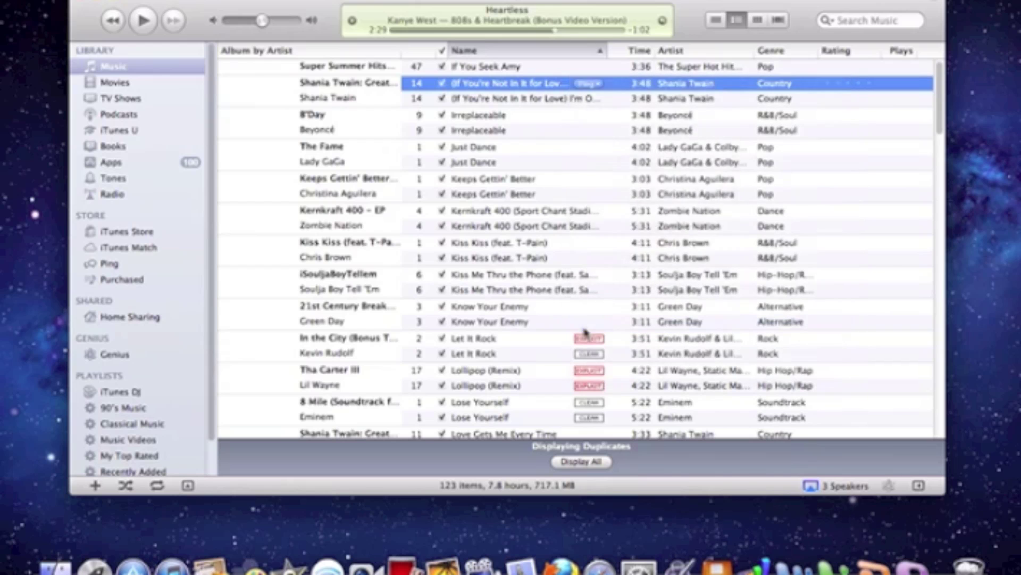
click(617, 215)
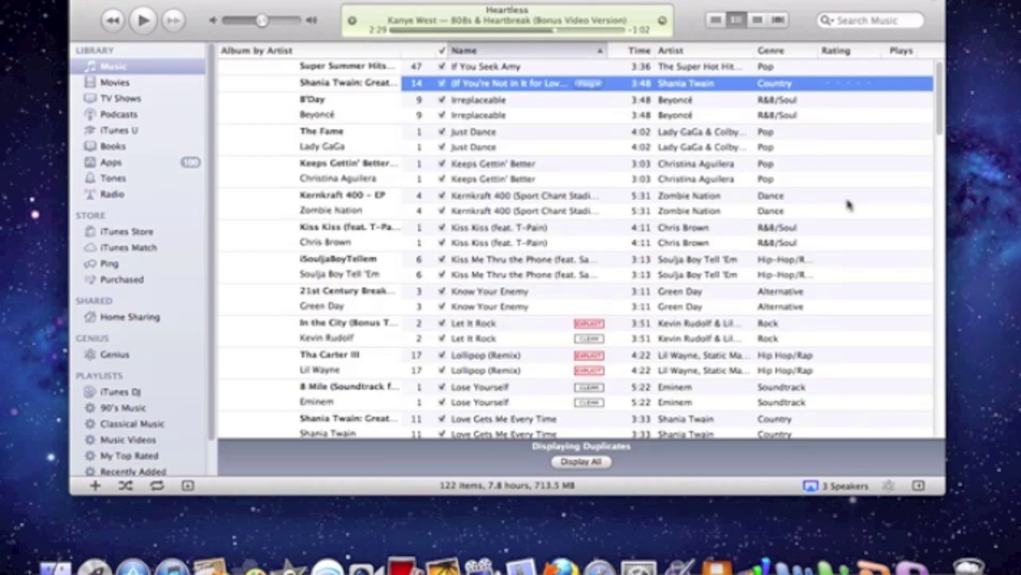
scroll(850, 203, down, 10)
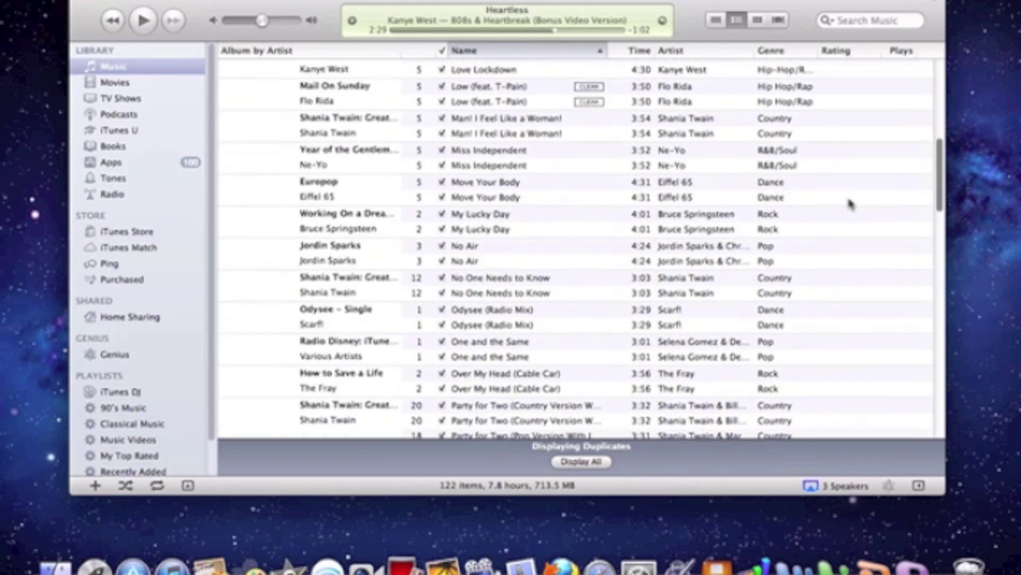
Step: Review the remaining duplicate songs from "Love Lockdown" through "Thriller", comparing their artists and track times, and return to the start of the list
scroll(850, 204, down, 5)
scroll(850, 203, down, 8)
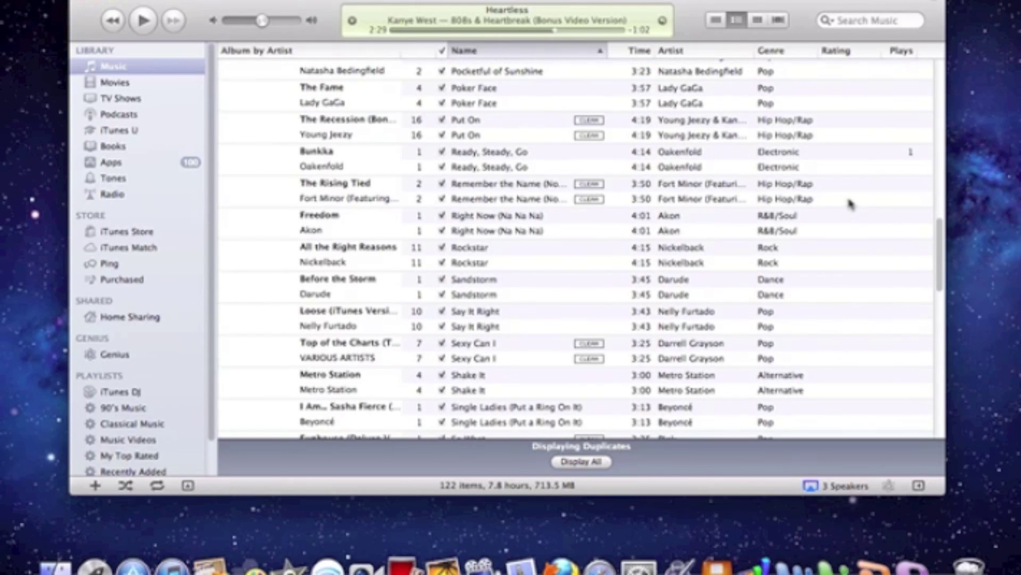
scroll(850, 204, down, 3)
scroll(850, 204, down, 3)
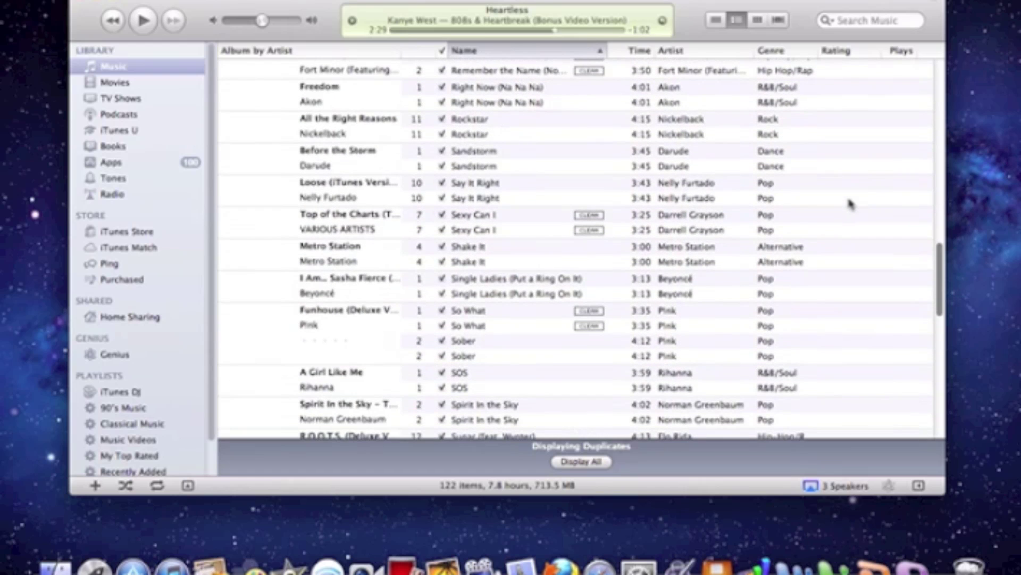
scroll(850, 204, down, 5)
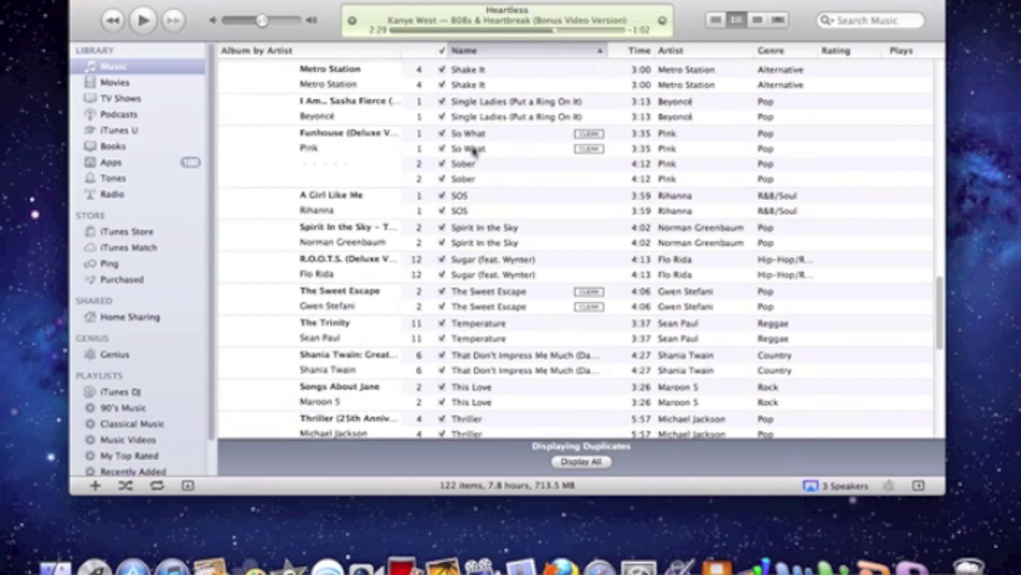
scroll(473, 140, up, 3)
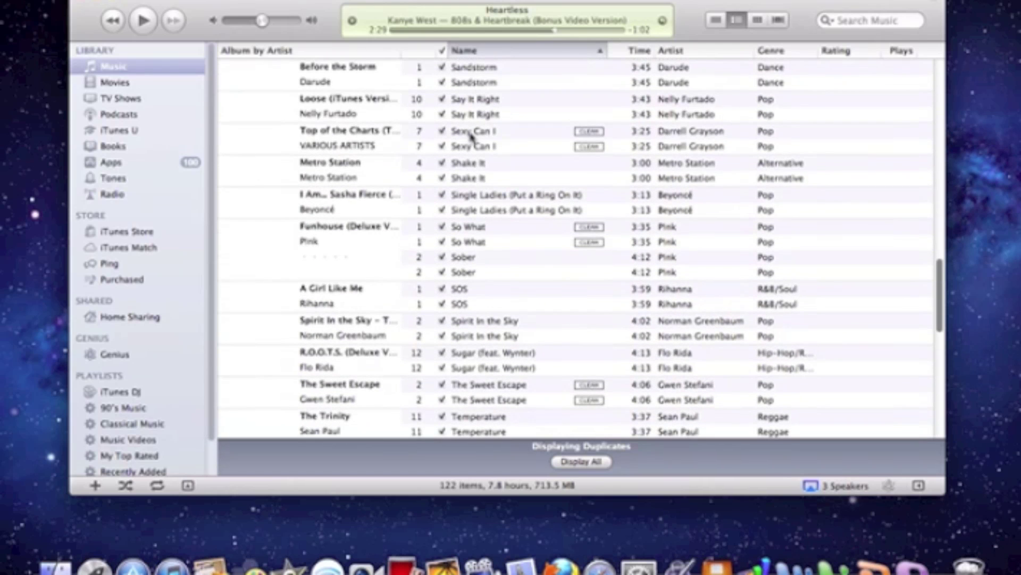
scroll(471, 137, up, 5)
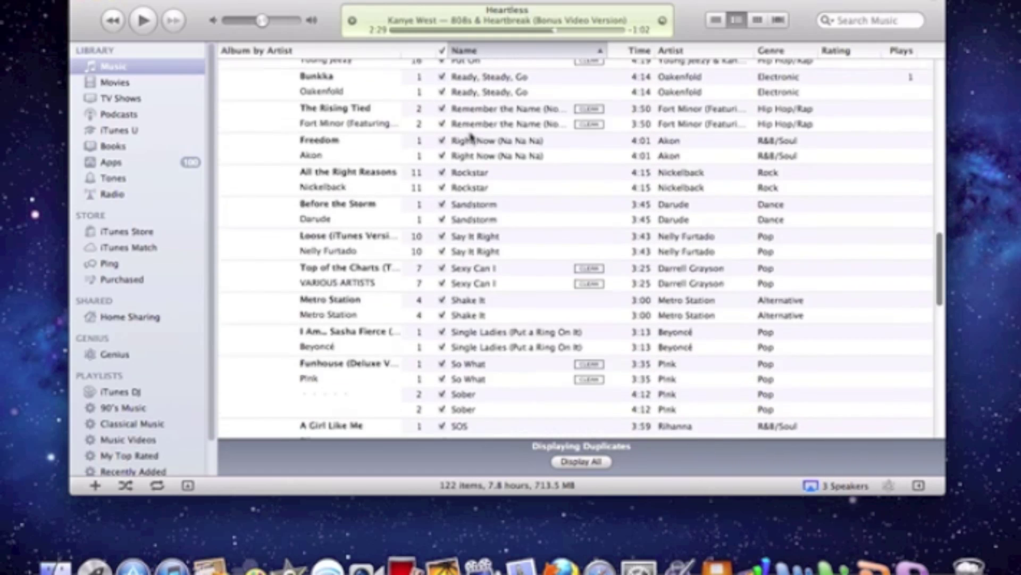
scroll(479, 122, up, 1)
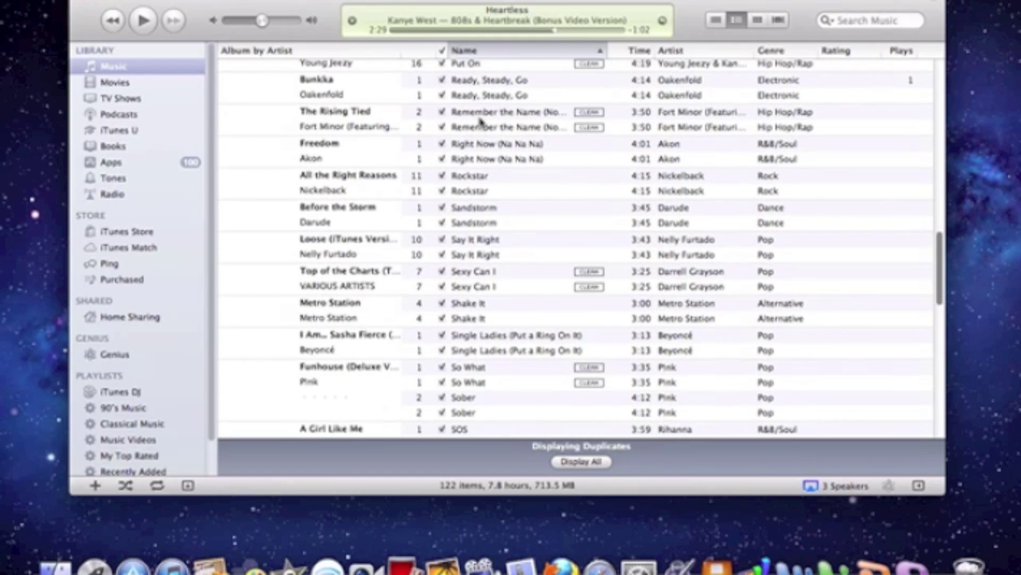
scroll(480, 121, up, 1)
scroll(480, 121, up, 5)
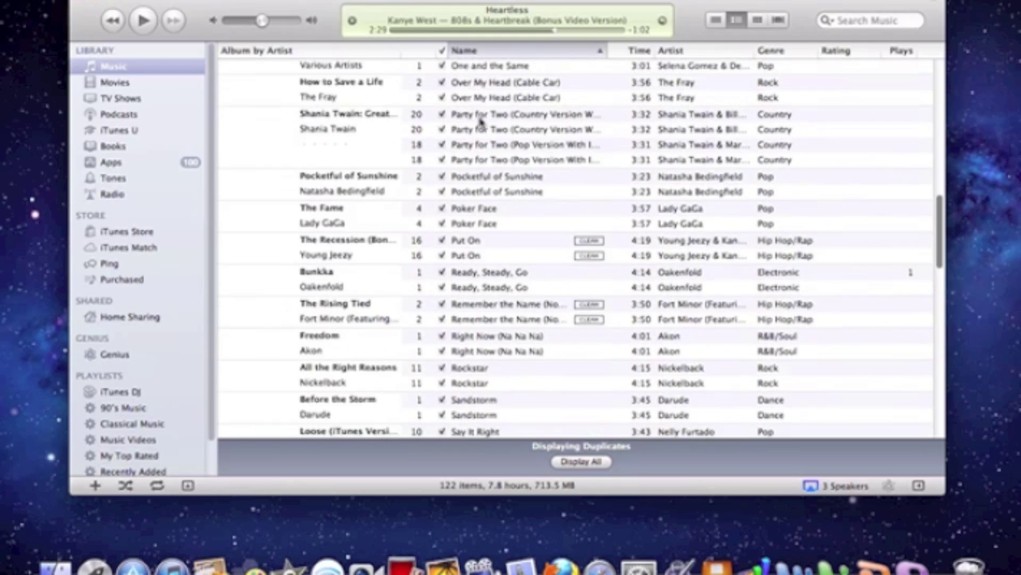
scroll(480, 121, down, 6)
scroll(480, 122, up, 15)
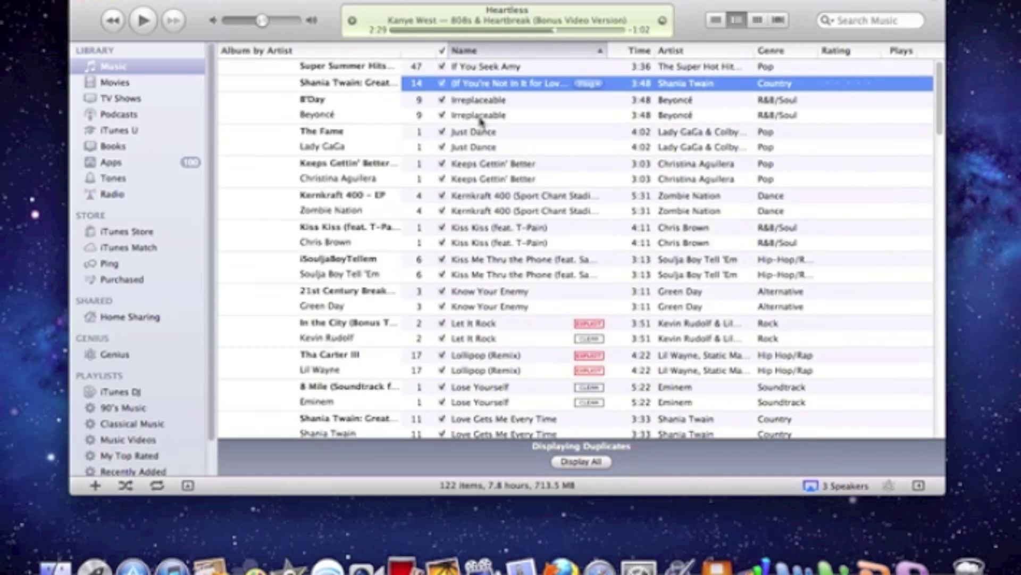